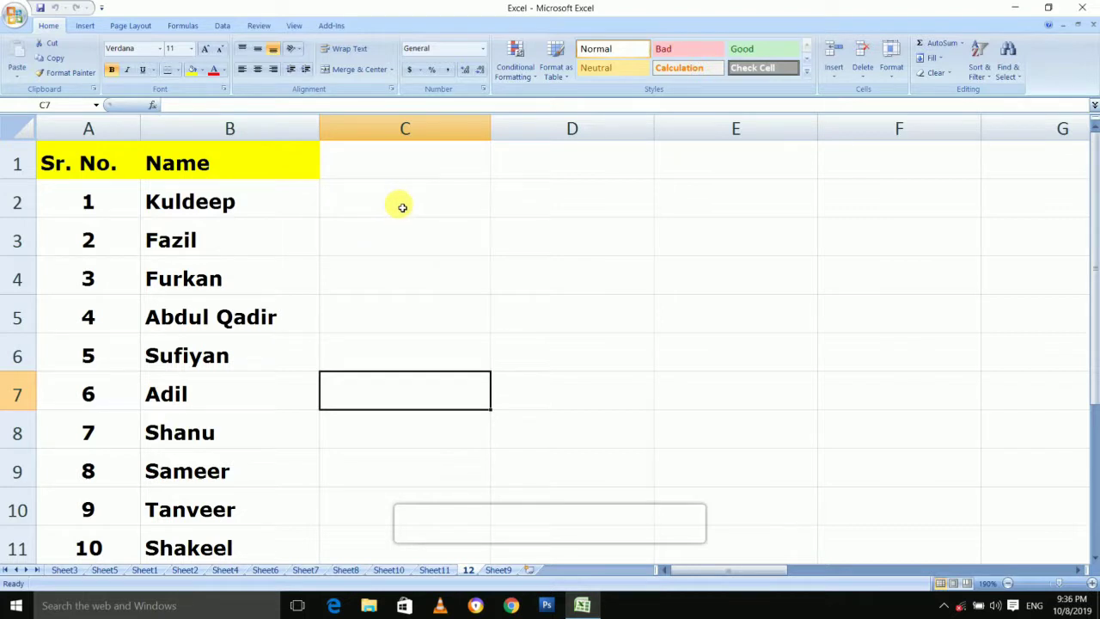
Enter the formula ="Mr. "&B2 in cell C2 to prefix the first name with the title.
scroll(466, 241, "up", 1, "ctrl")
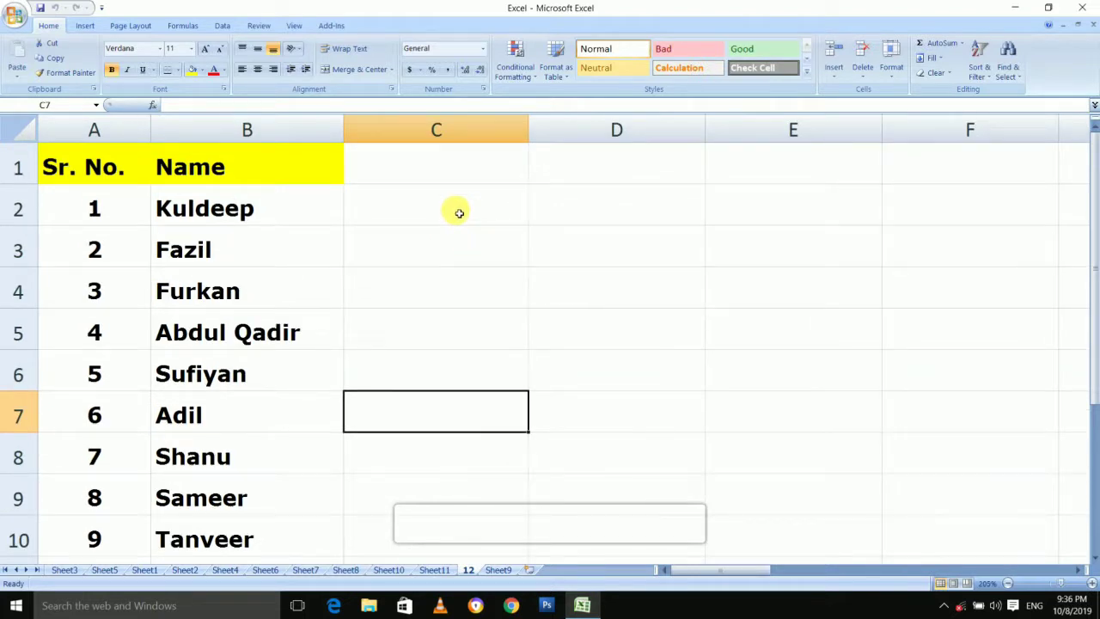
left_click(459, 214)
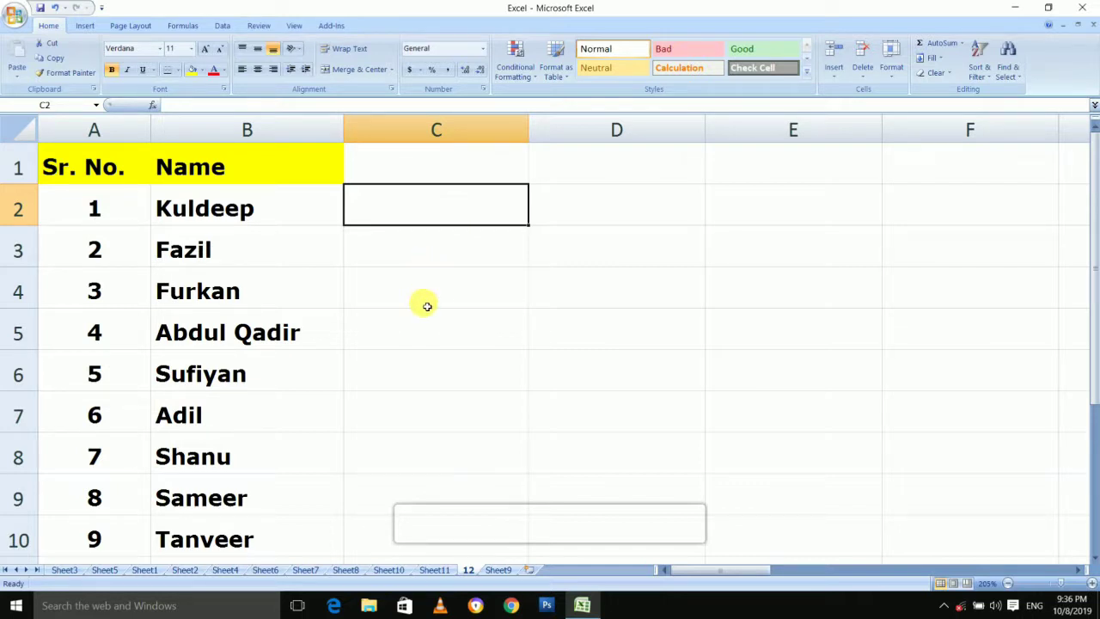
type("=")
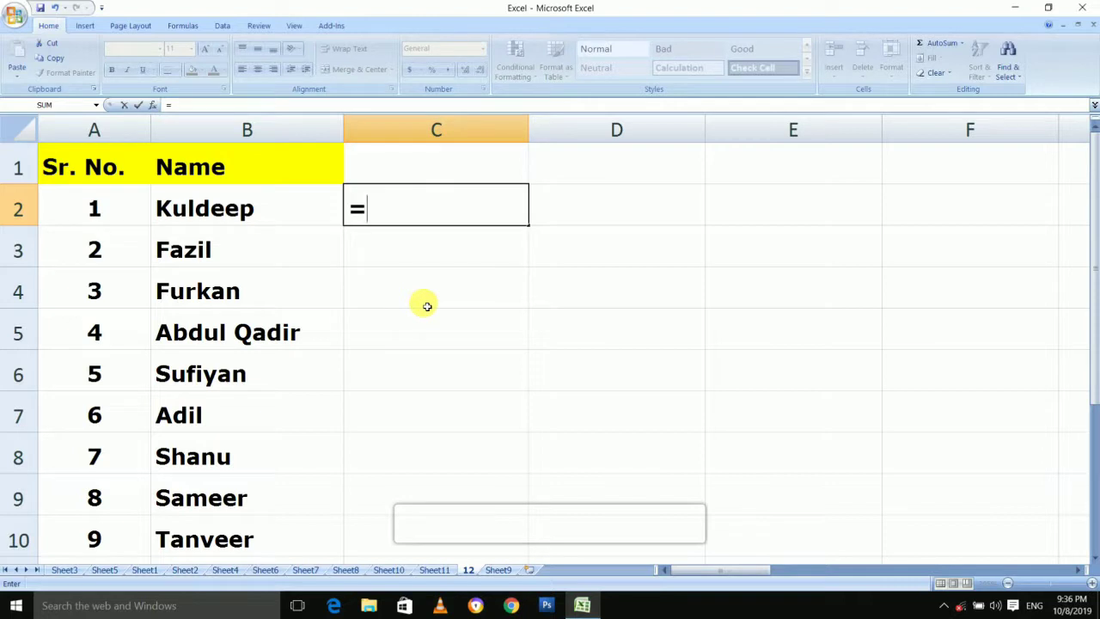
type("\"")
type("Mr.")
type("\"")
type("&")
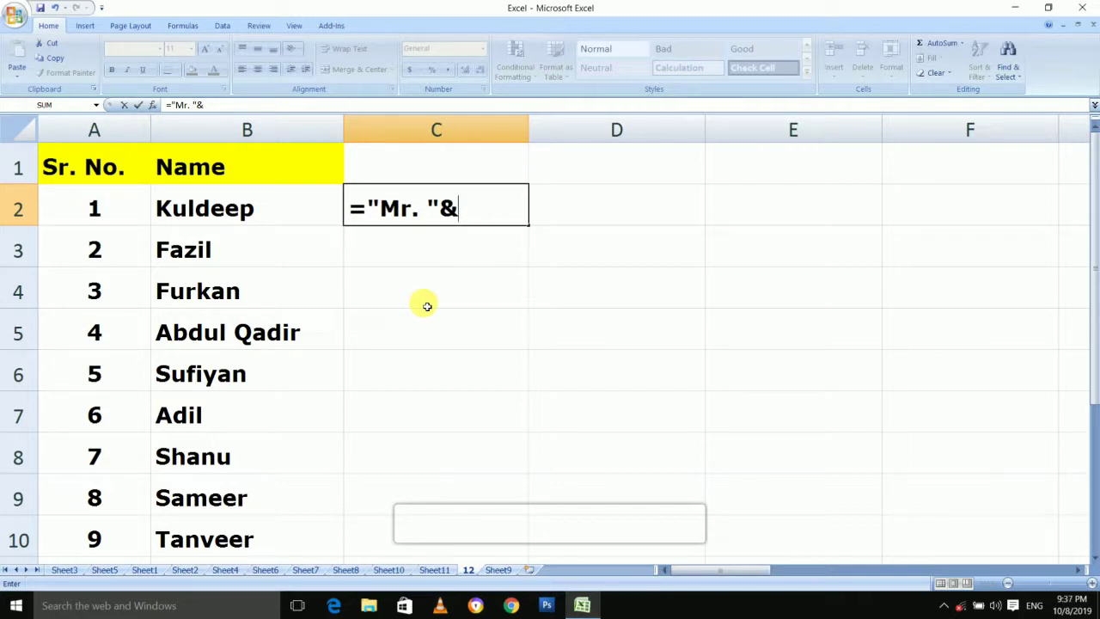
left_click(244, 208)
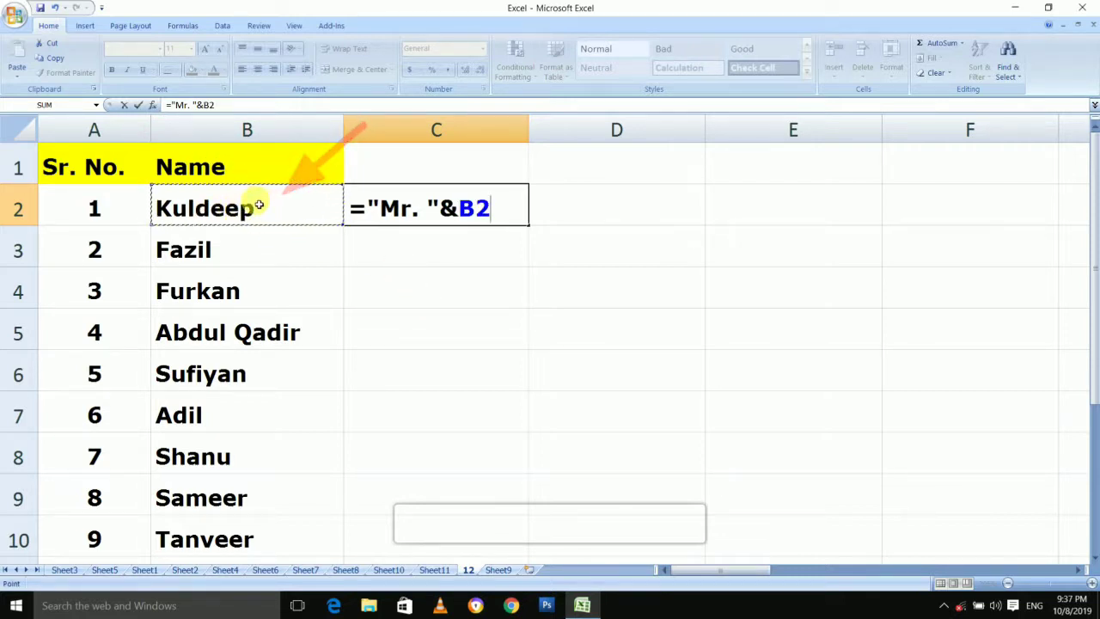
key("Return")
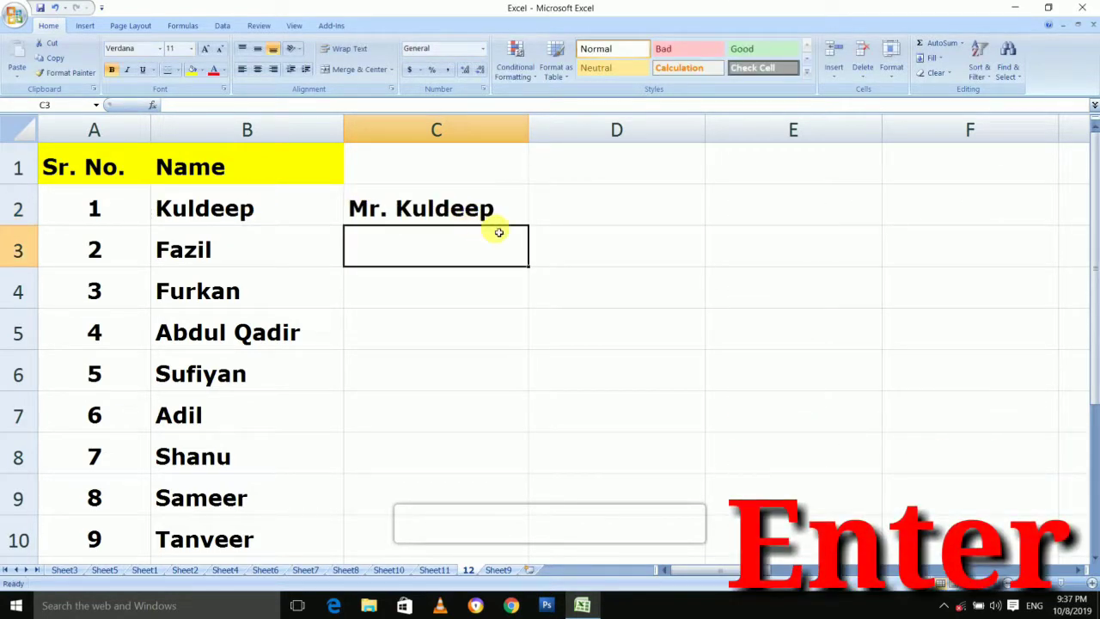
Fill the formula in C2 down through C11 and widen column C to fit the longest name.
left_click(513, 211)
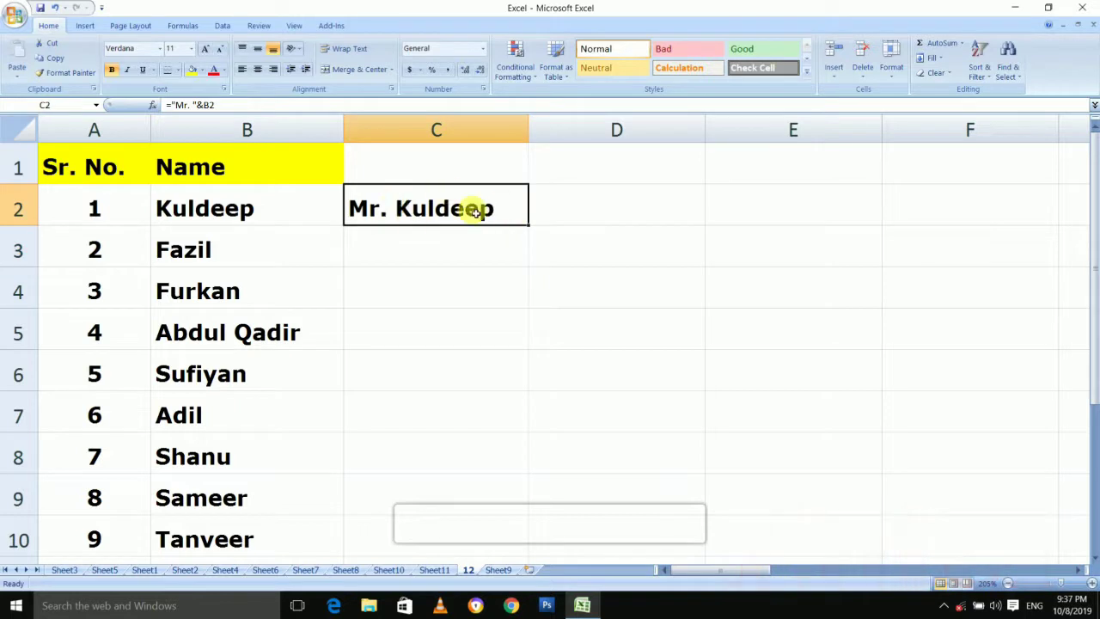
scroll(573, 300, "down", 1)
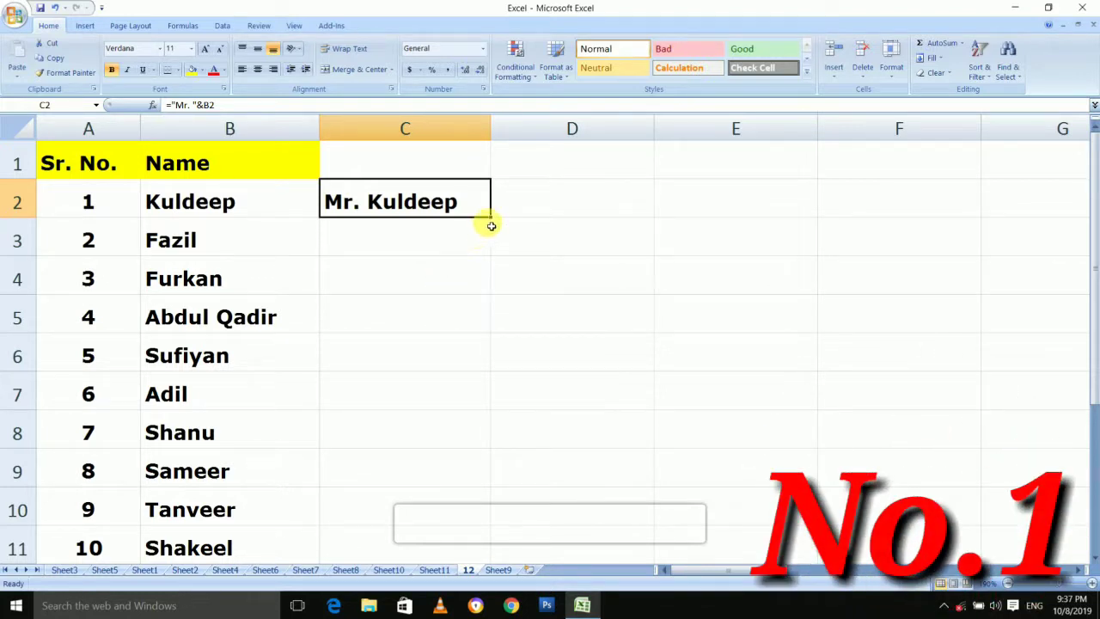
left_click_drag(496, 223, 488, 549)
left_click(525, 360)
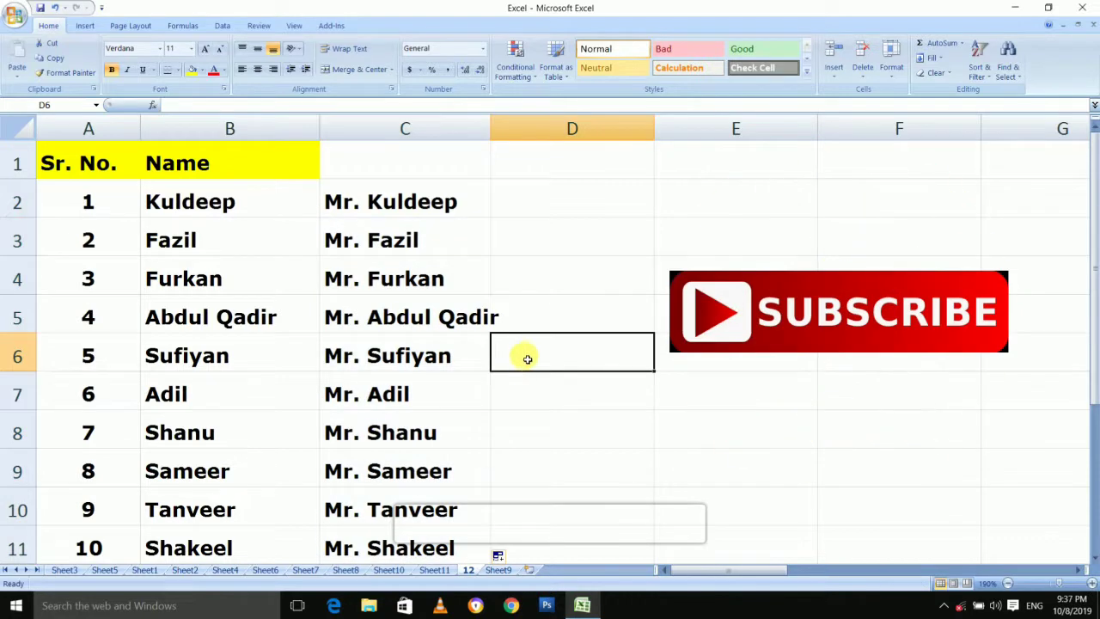
left_click_drag(490, 126, 506, 125)
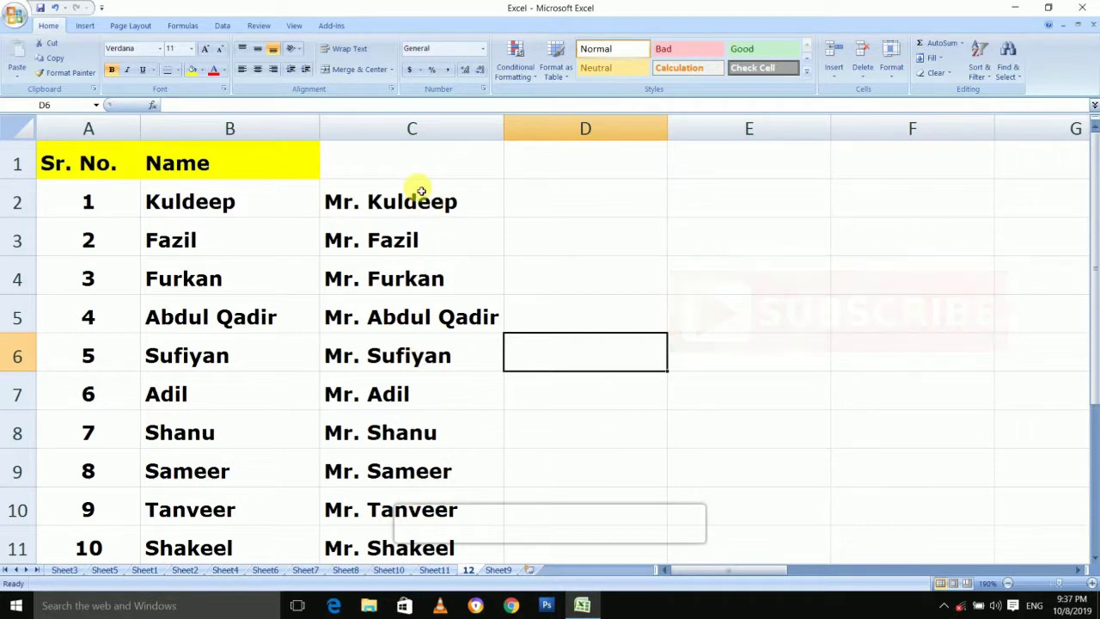
Undo the column widening and the formula fill below C2.
key("Down")
key("Down")
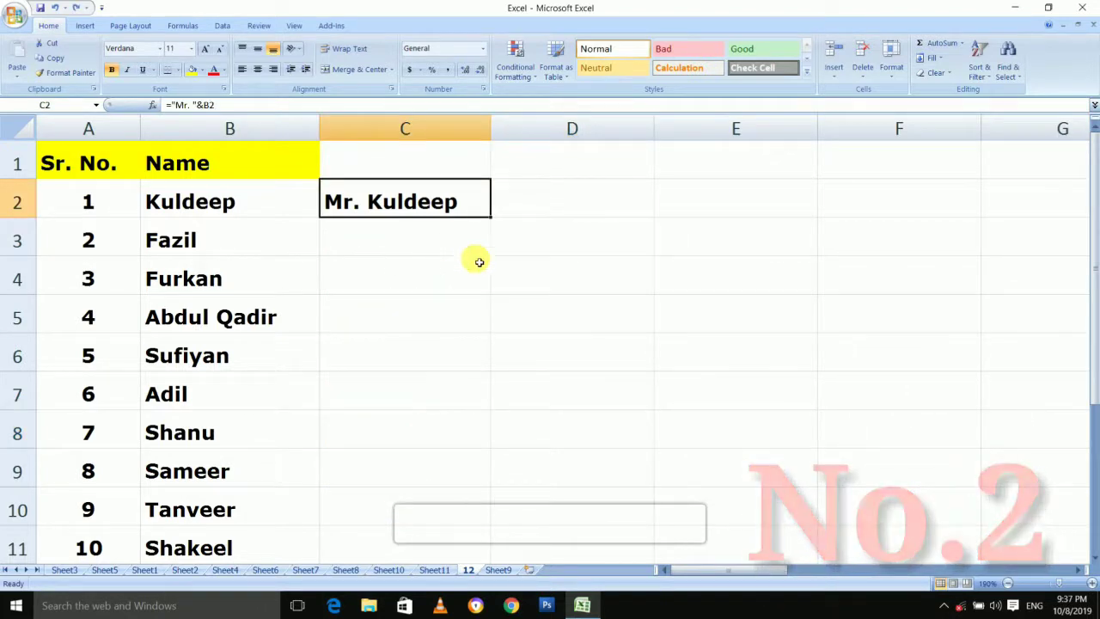
Copy the formula in C2 and paste it over the range C2:C11 to title every name.
left_click(495, 266)
left_click(481, 209)
key("ctrl+c")
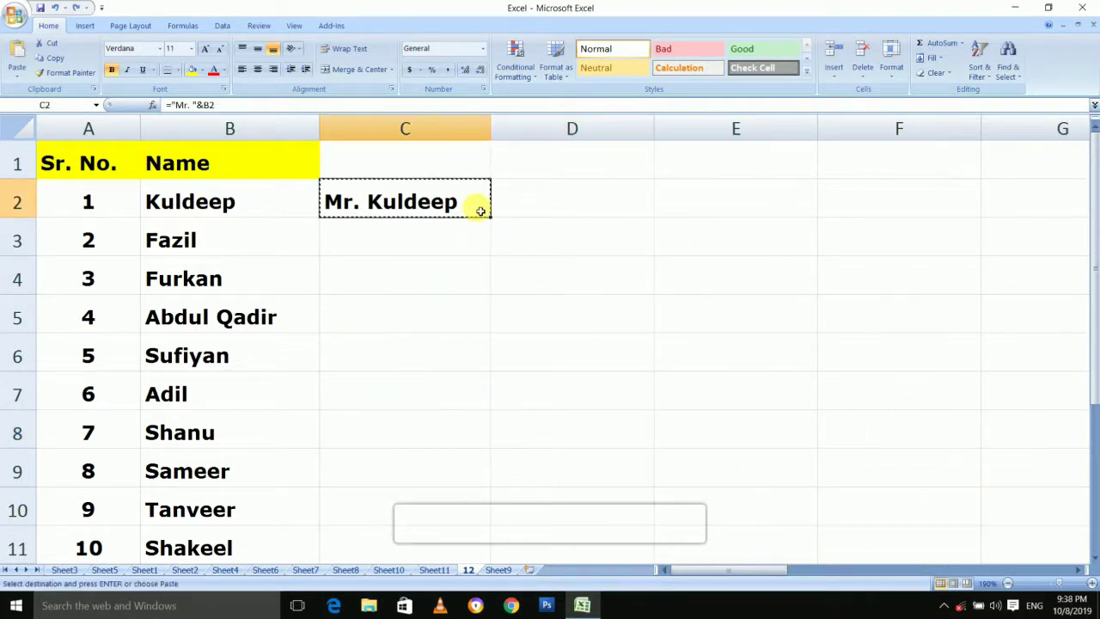
key("shift+Down")
key("shift+Down")
key("shift+Down")
key("shift+Down")
key("shift+Down")
key("shift+Down")
key("shift+Down")
key("shift+Down")
key("shift+Down")
key("Return")
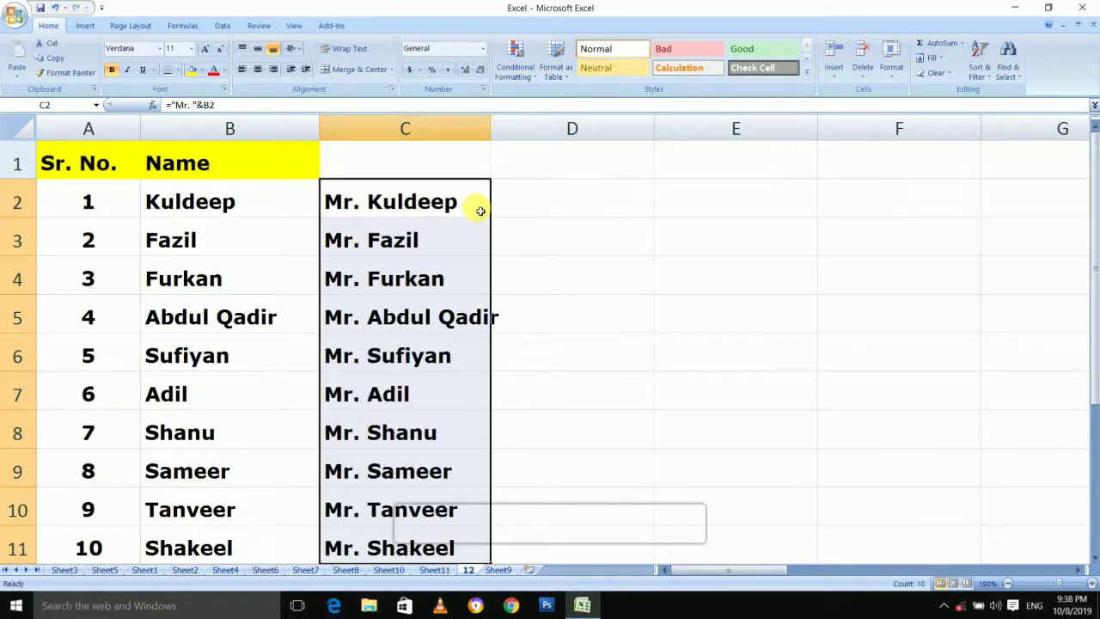
left_click(521, 270)
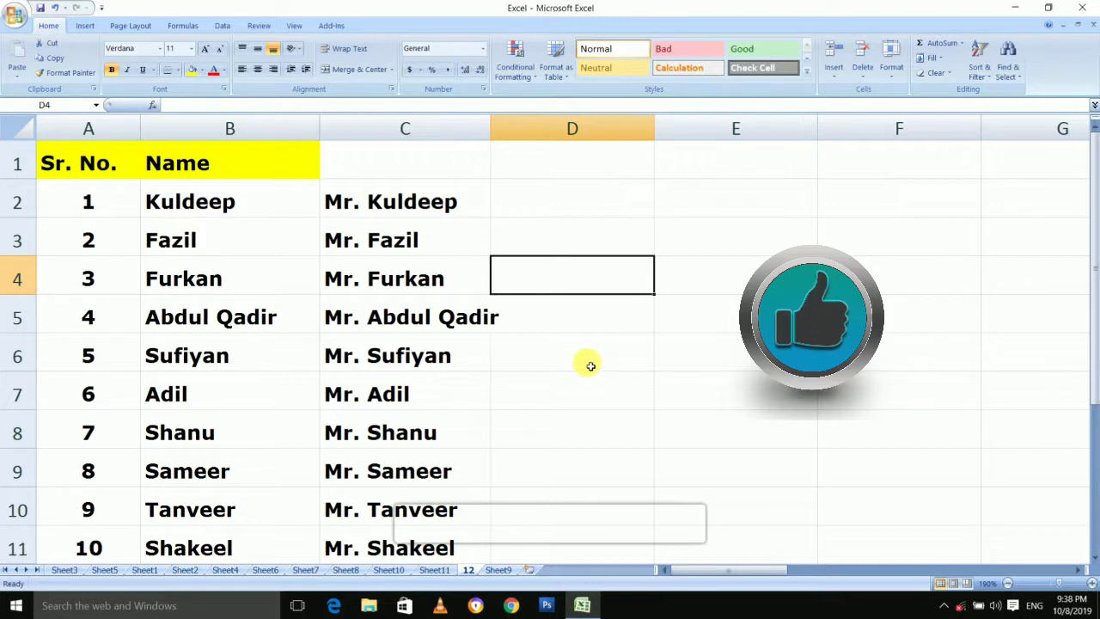
Look over the Hindi serial number and name table in columns J and K.
key("Up")
key("Up")
key("Up")
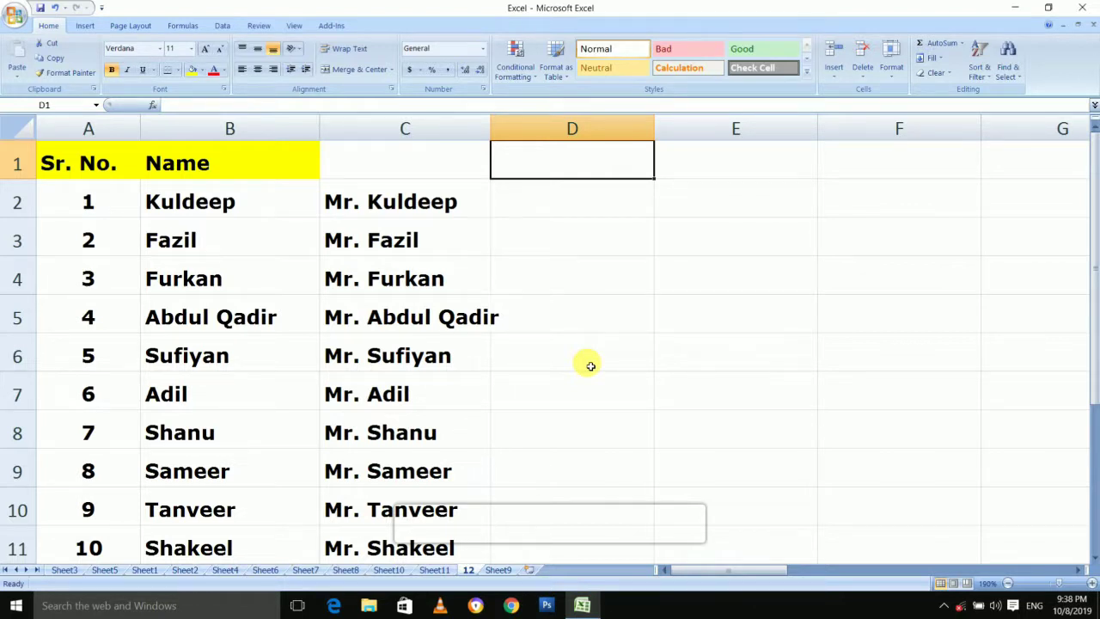
key("Right")
key("Right")
key("Right")
key("Right")
key("Right")
key("Right")
key("Right")
key("Right")
key("Right")
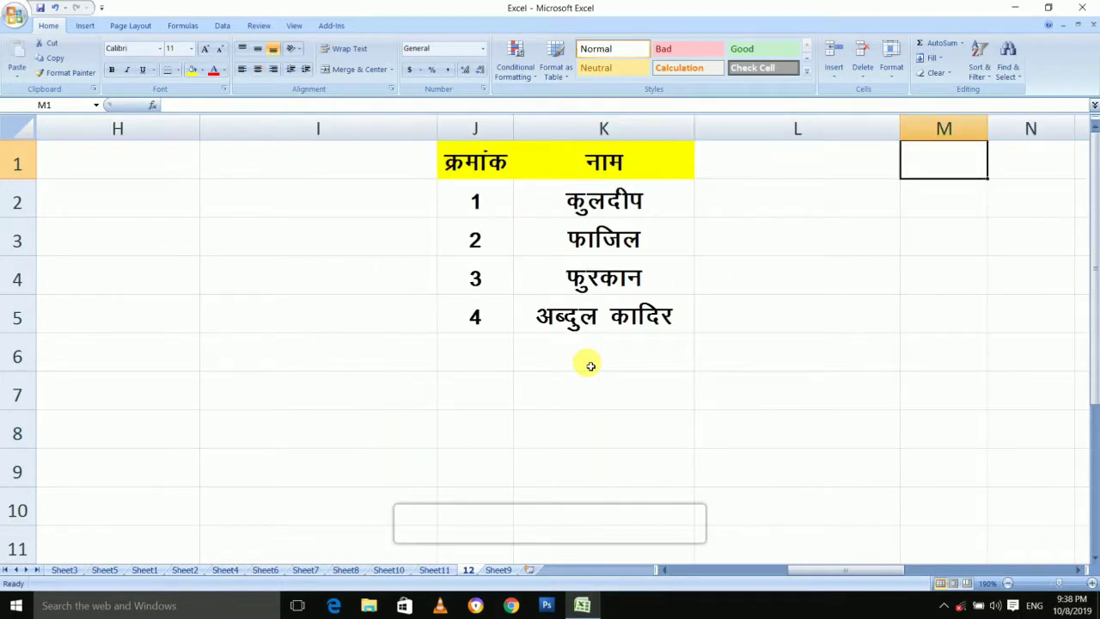
key("Right")
key("Right")
key("Right")
key("Right")
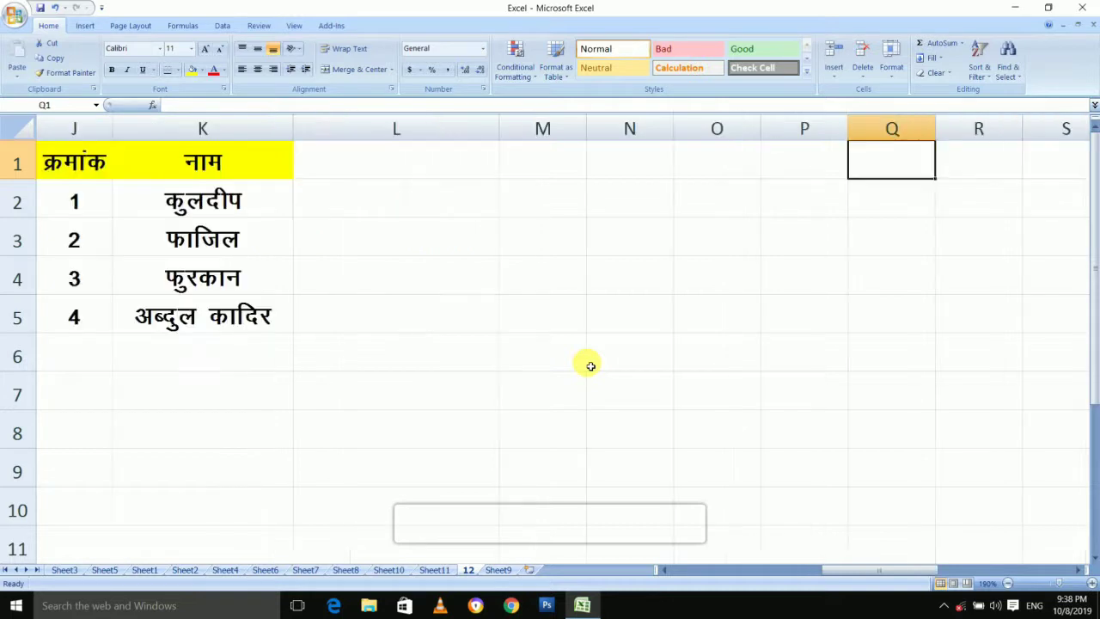
key("Left")
key("Left")
key("Left")
key("Left")
key("Left")
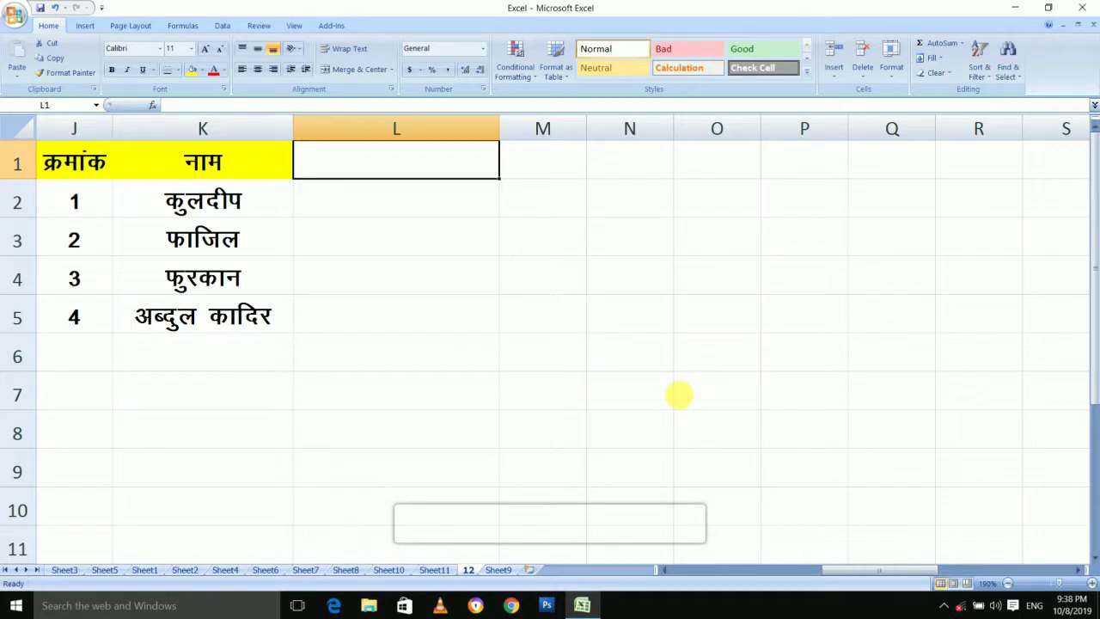
scroll(679, 393, "up", 1)
scroll(679, 394, "up", 1)
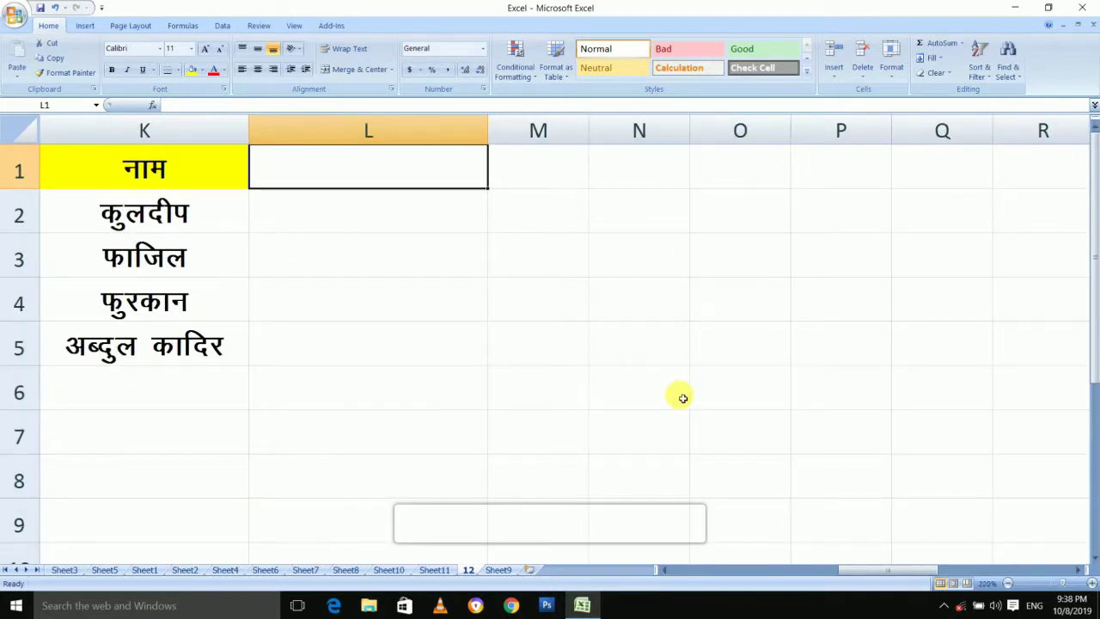
key("Left")
key("Left")
key("Left")
key("Right")
key("Right")
key("Right")
key("Right")
key("Right")
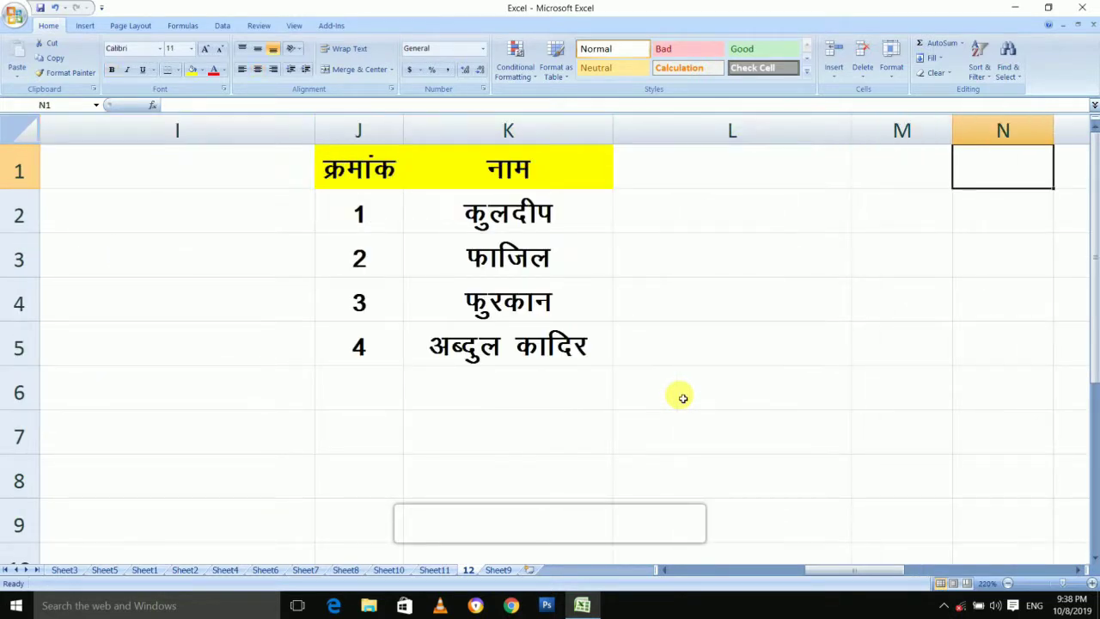
key("Right")
Enter the formula ="Jh "&K2 in cell L2 beside the first Hindi name.
key("Left")
key("Left")
key("Left")
key("Down")
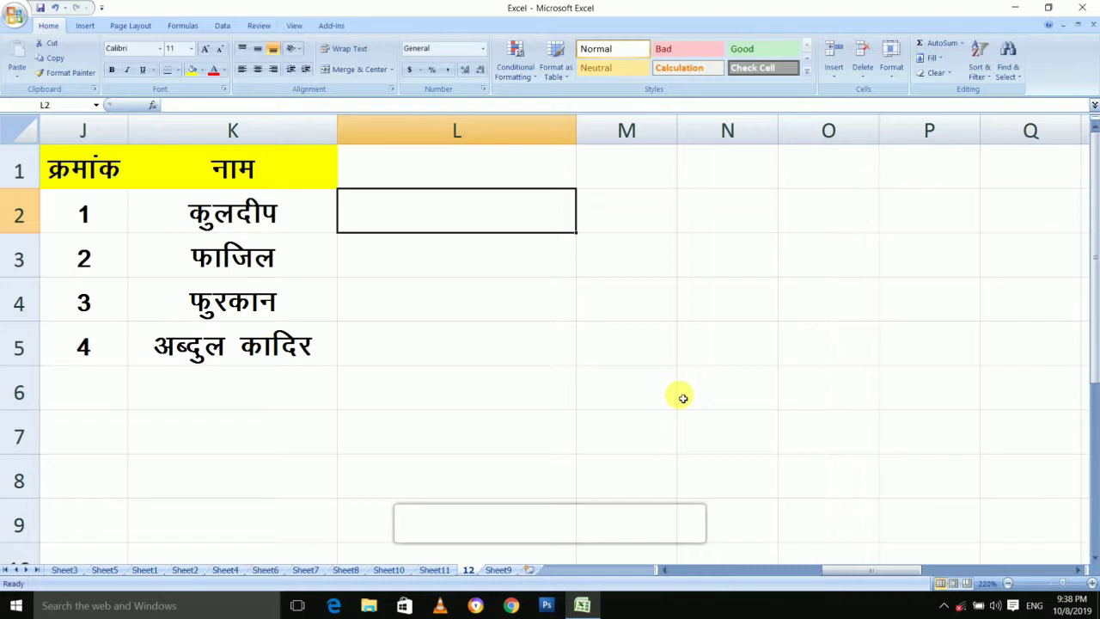
type("=")
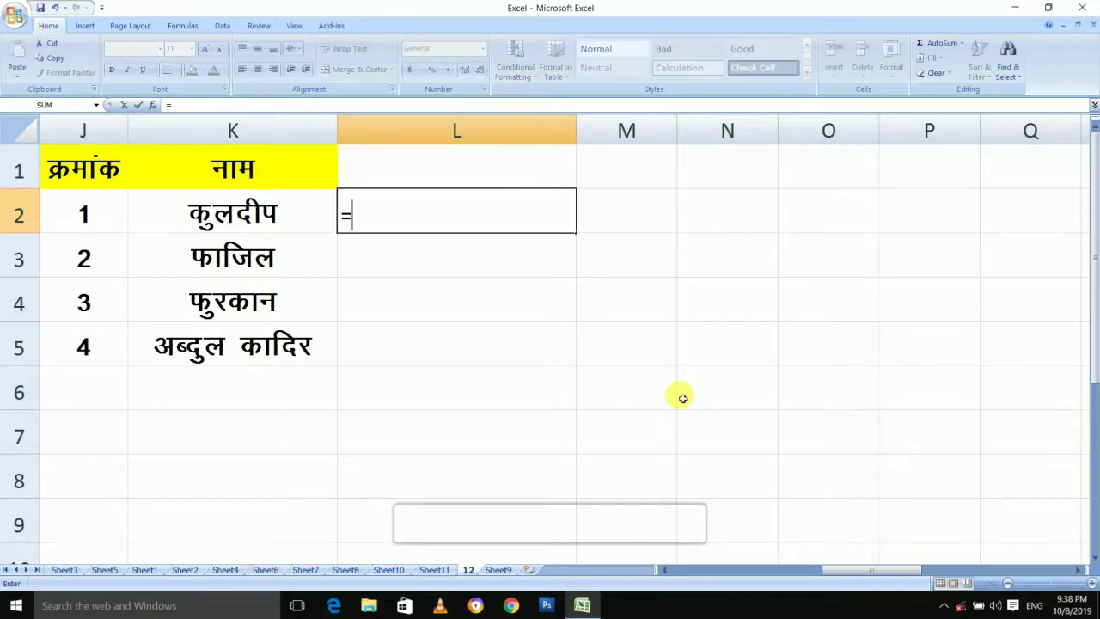
type("\"Jh \"&")
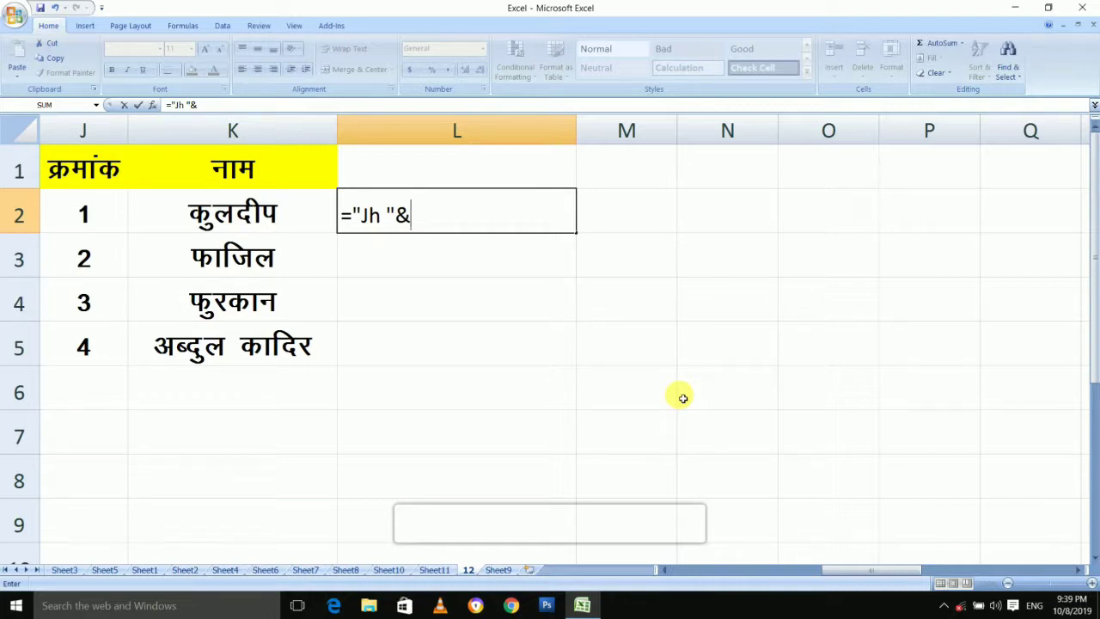
left_click(282, 210)
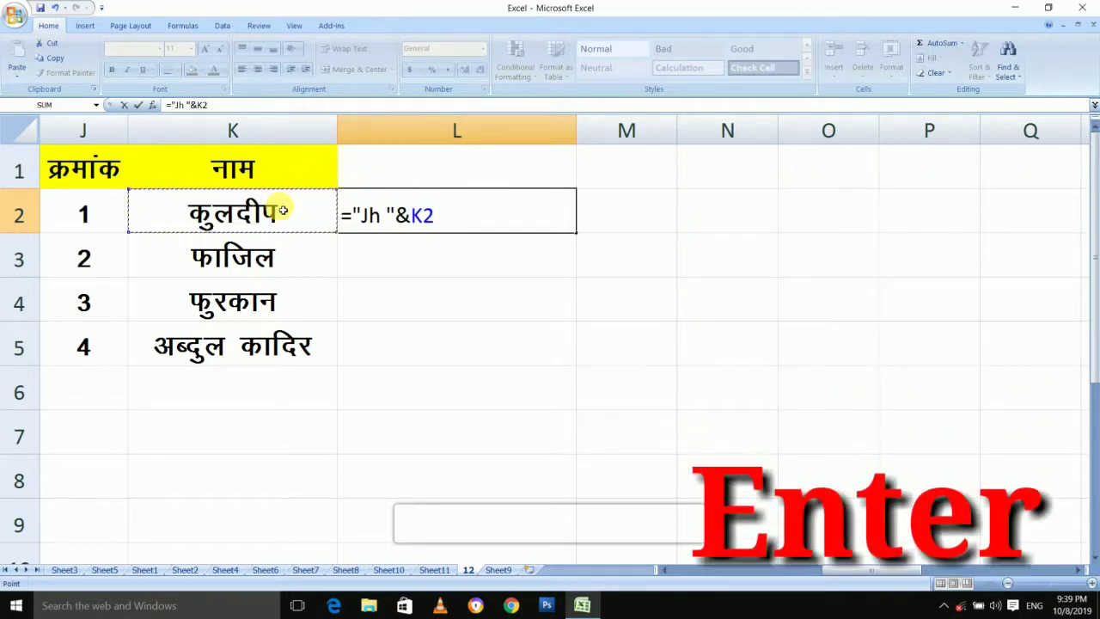
key("Return")
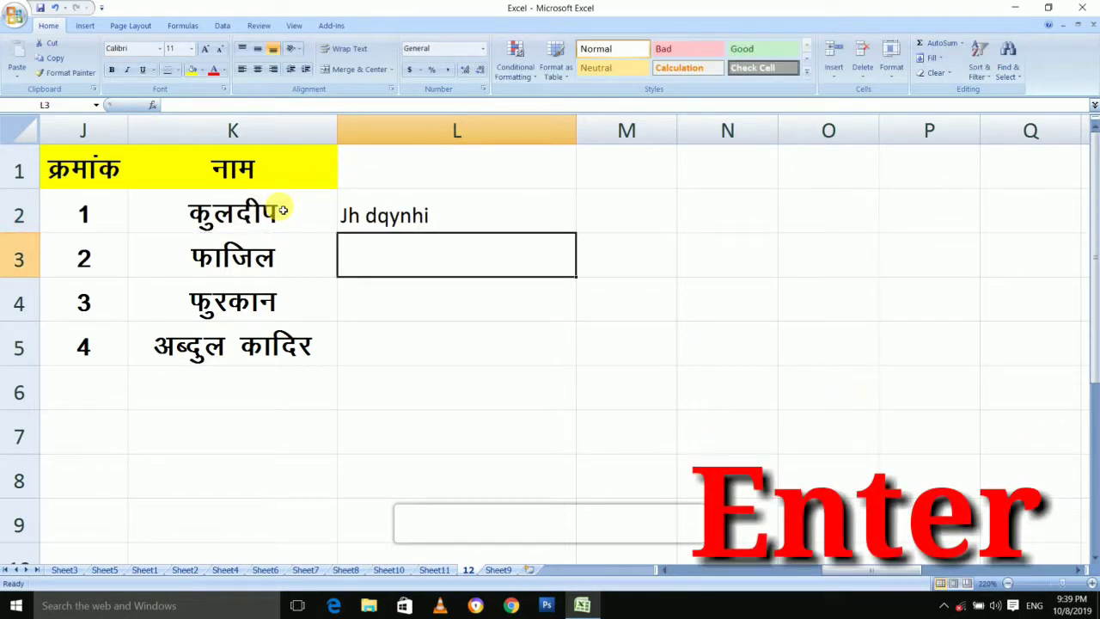
Copy the formula in L2 and paste it over the range L2:L5 for all the Hindi names.
left_click(462, 223)
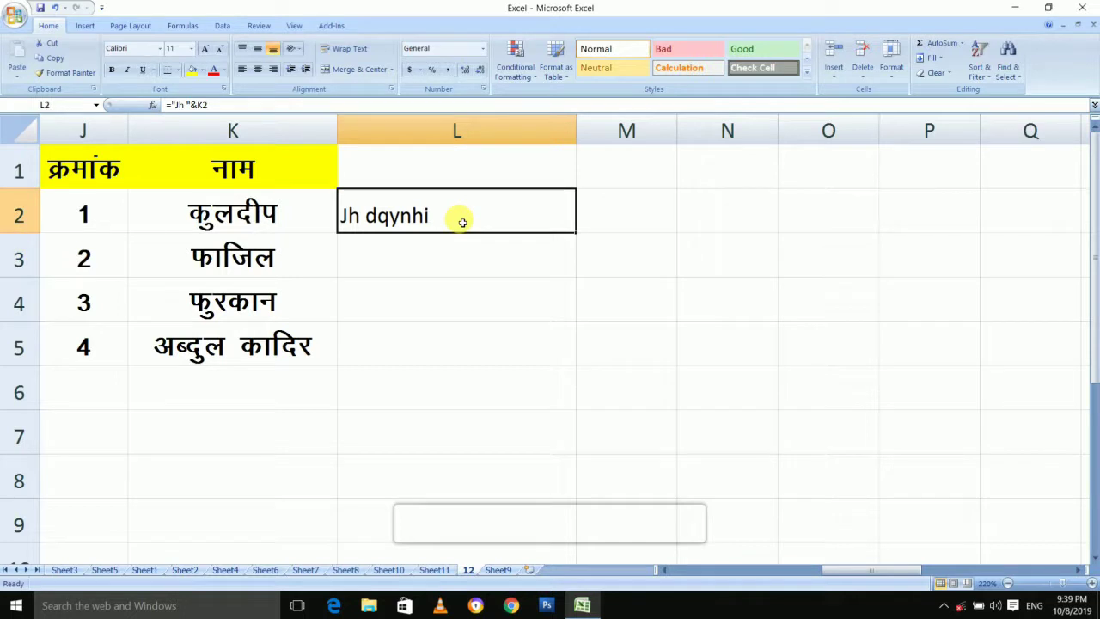
key("ctrl+c")
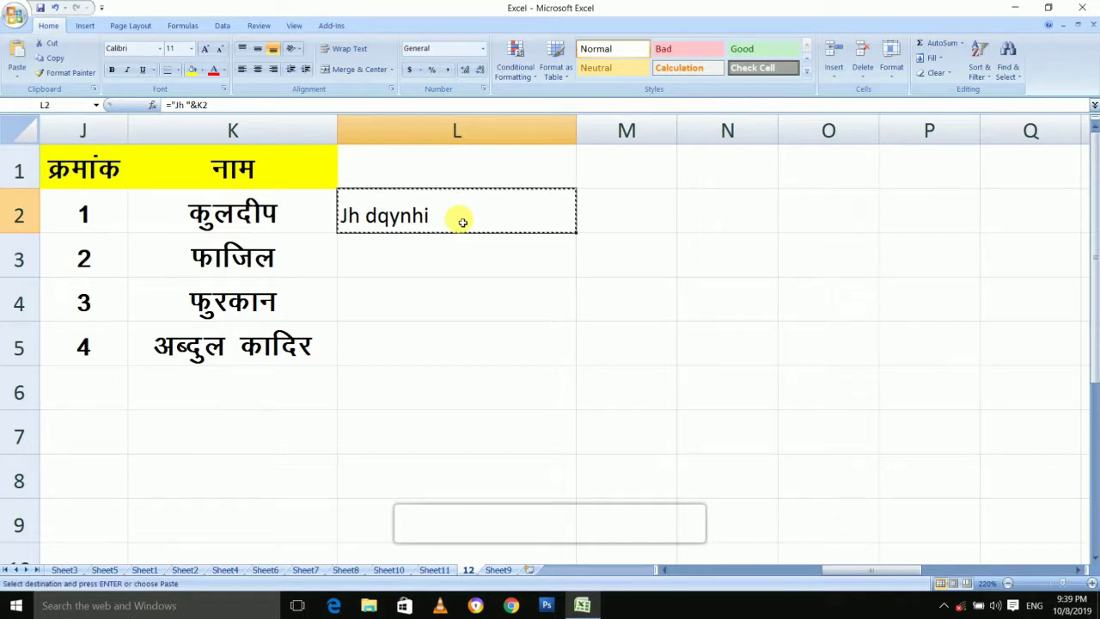
key("shift+Down")
key("shift+Down")
key("shift+Down")
key("Return")
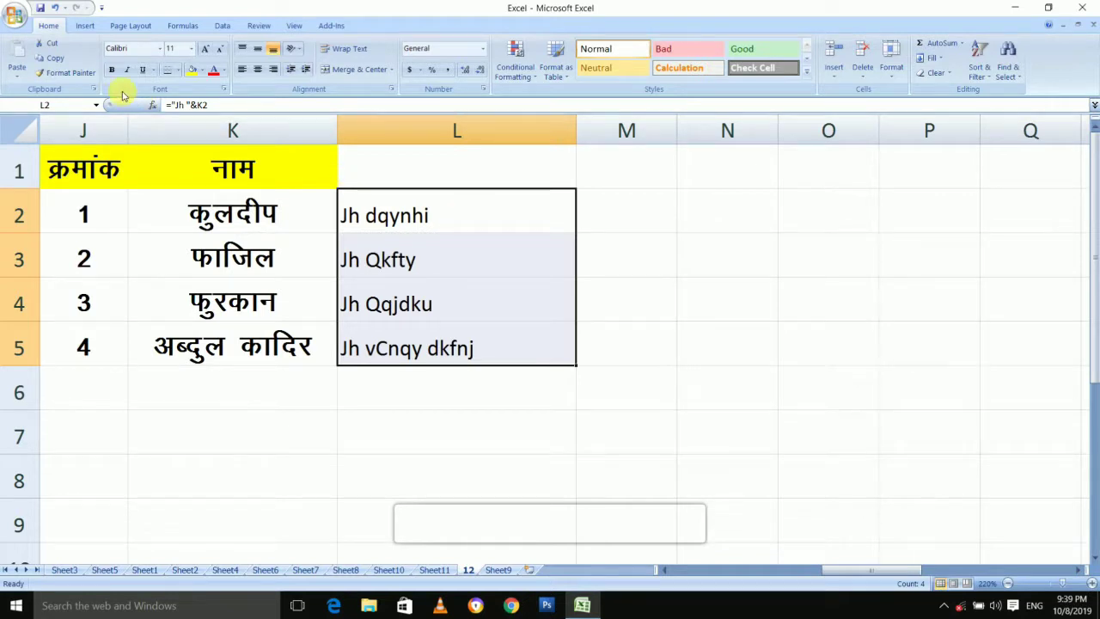
Format the cells L2:L5 with the Kruti Dev 010 font at size 16.
left_click(124, 48)
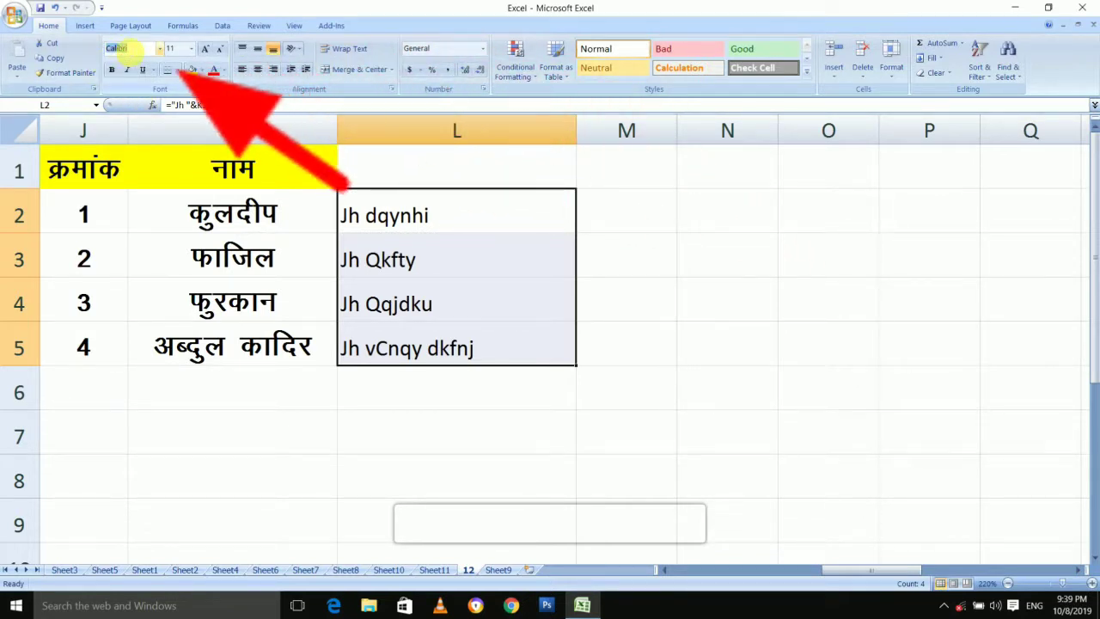
type("Kruti Dev 010")
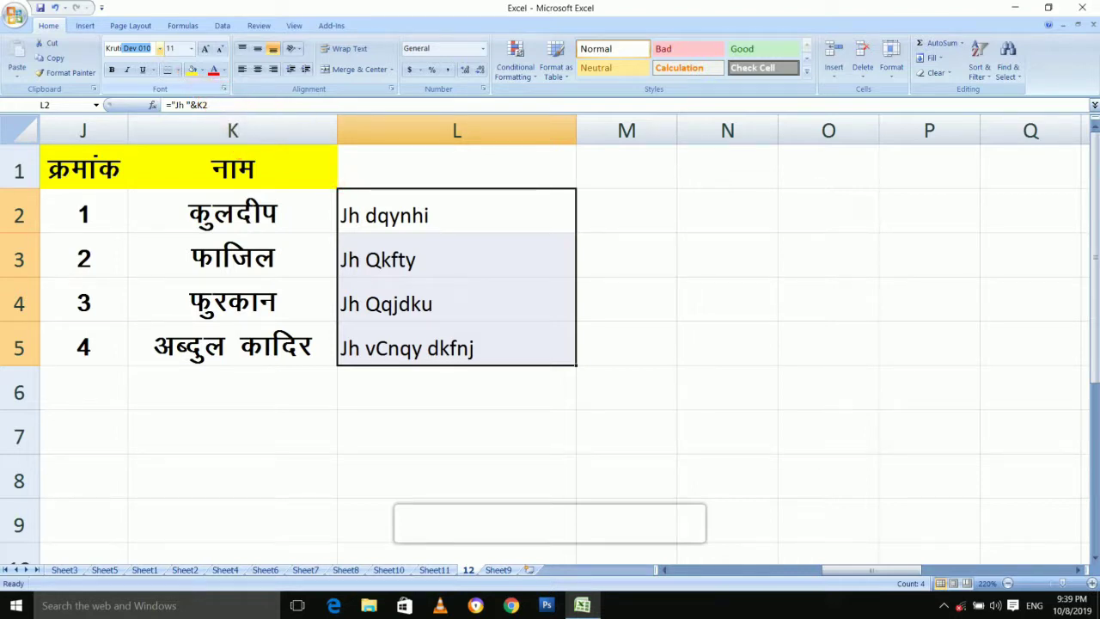
key("Tab")
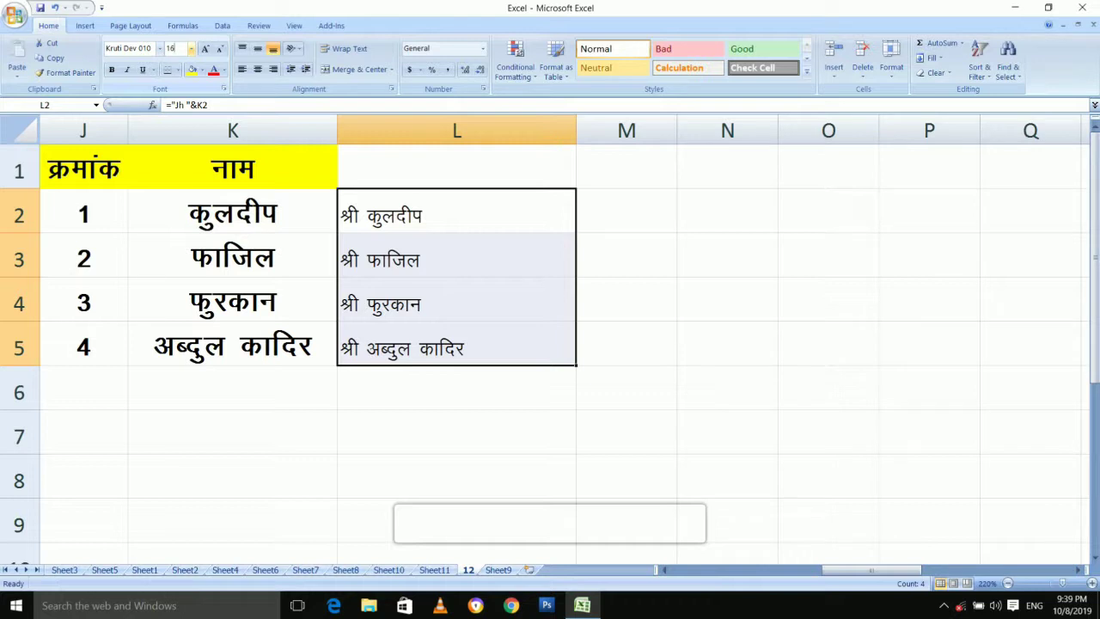
type("16")
key("Return")
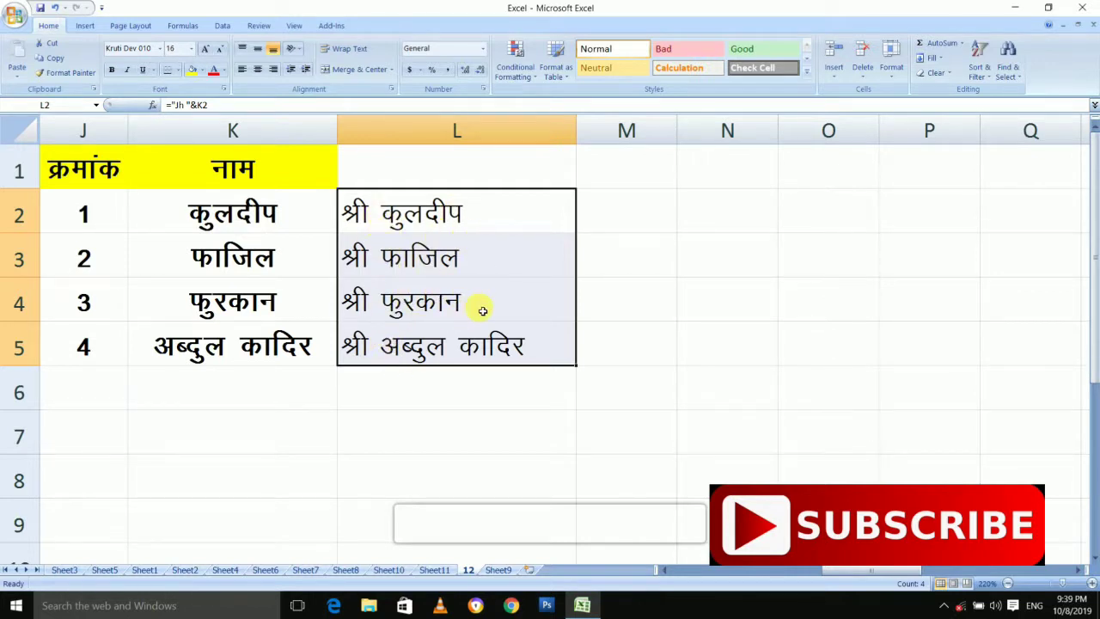
Examine the Name and Father Name table in columns U to X, highlighting the name entries in V2:V6.
left_click(633, 221)
key("ctrl+Right")
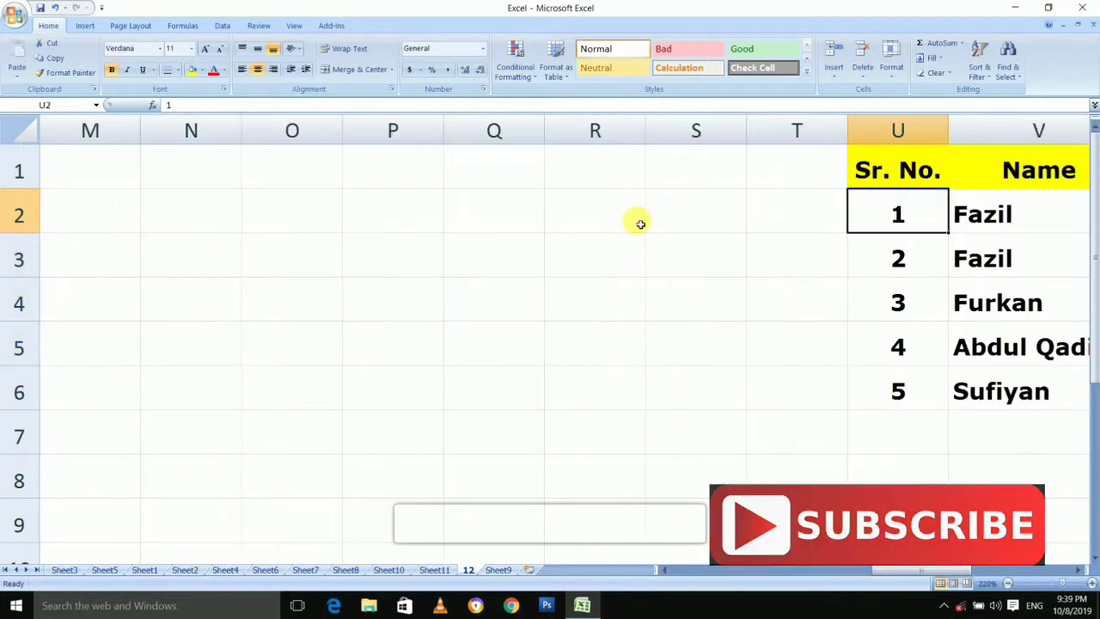
key("Right")
key("Right")
key("Right")
key("Right")
key("Right")
key("Left")
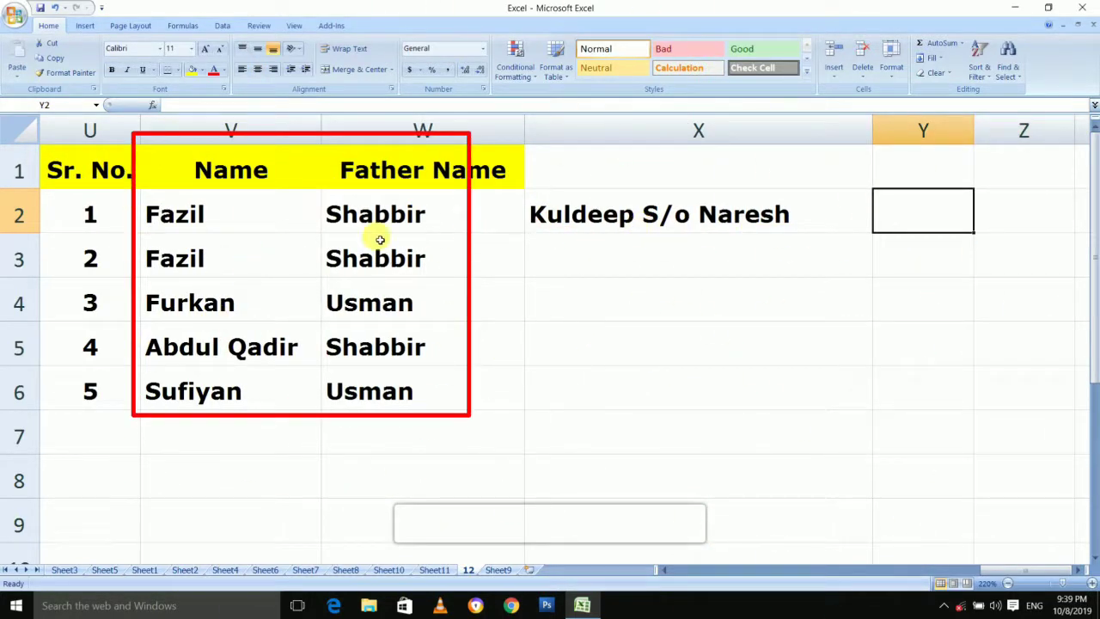
left_click_drag(275, 215, 258, 392)
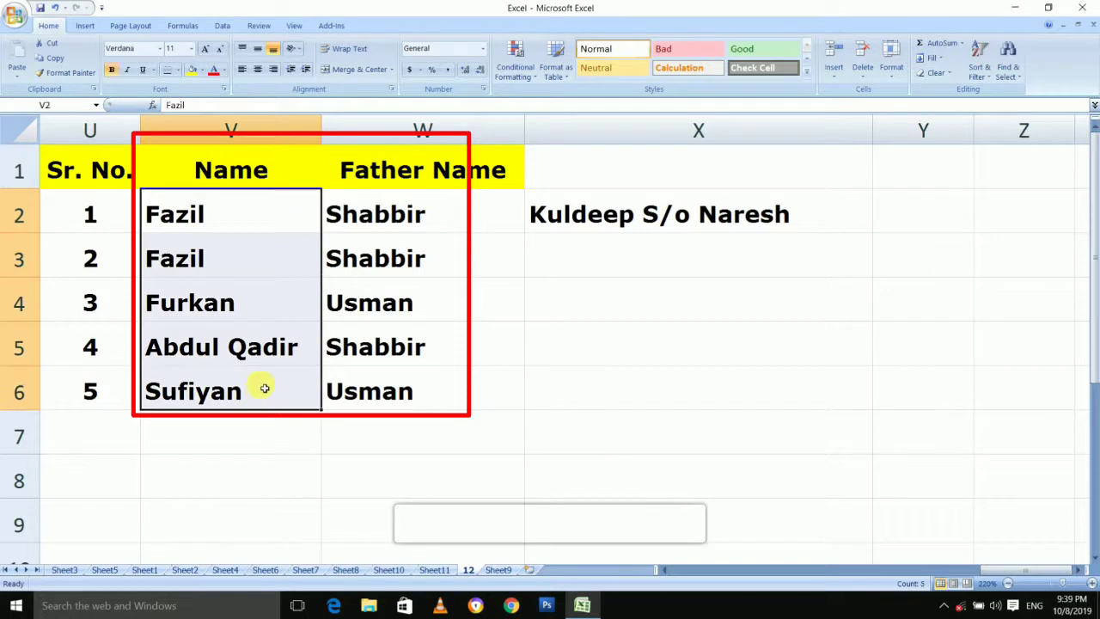
Examine the names and father names in V2:W6 and the combined S/o example in cell X2.
left_click_drag(400, 214, 407, 388)
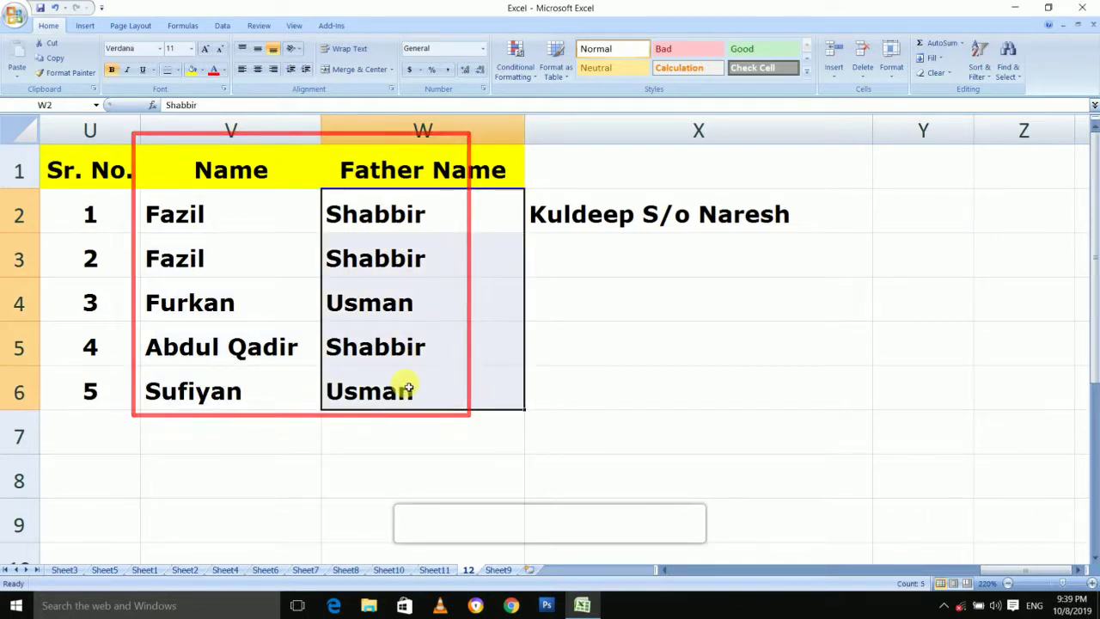
left_click_drag(295, 215, 356, 327)
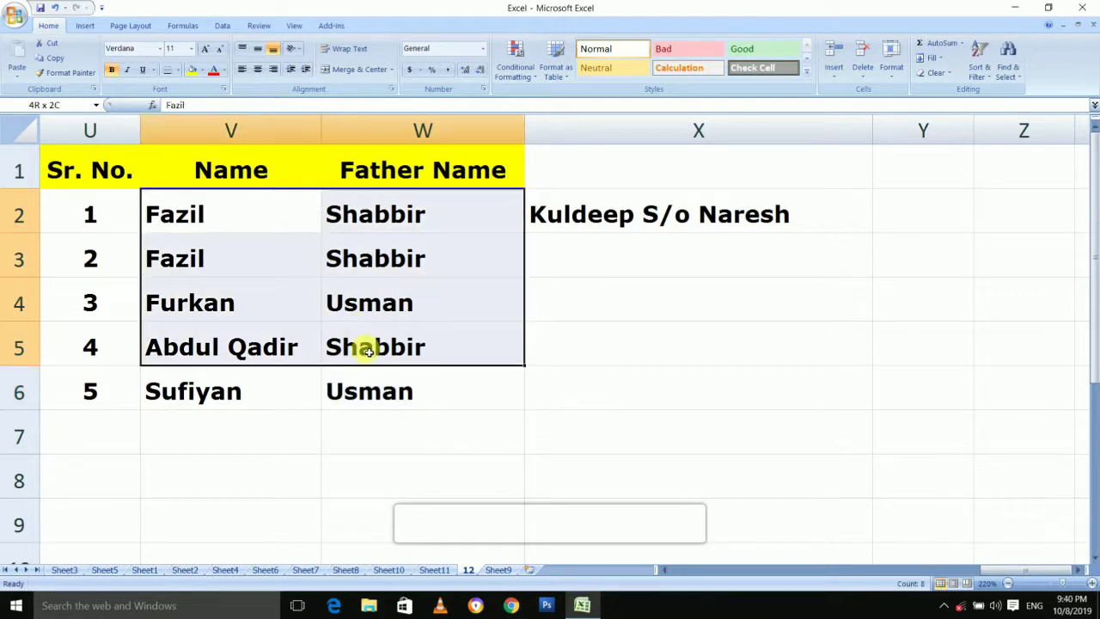
left_click(375, 383)
left_click(619, 261)
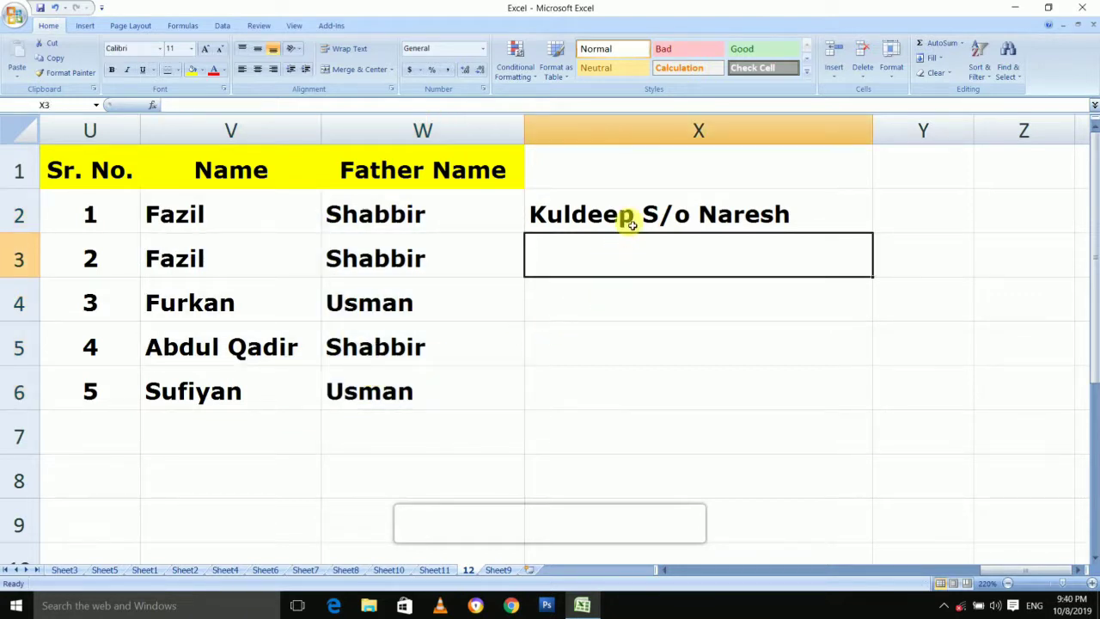
left_click(658, 215)
Clear the combined S/o example text from cell X2.
left_click(359, 220)
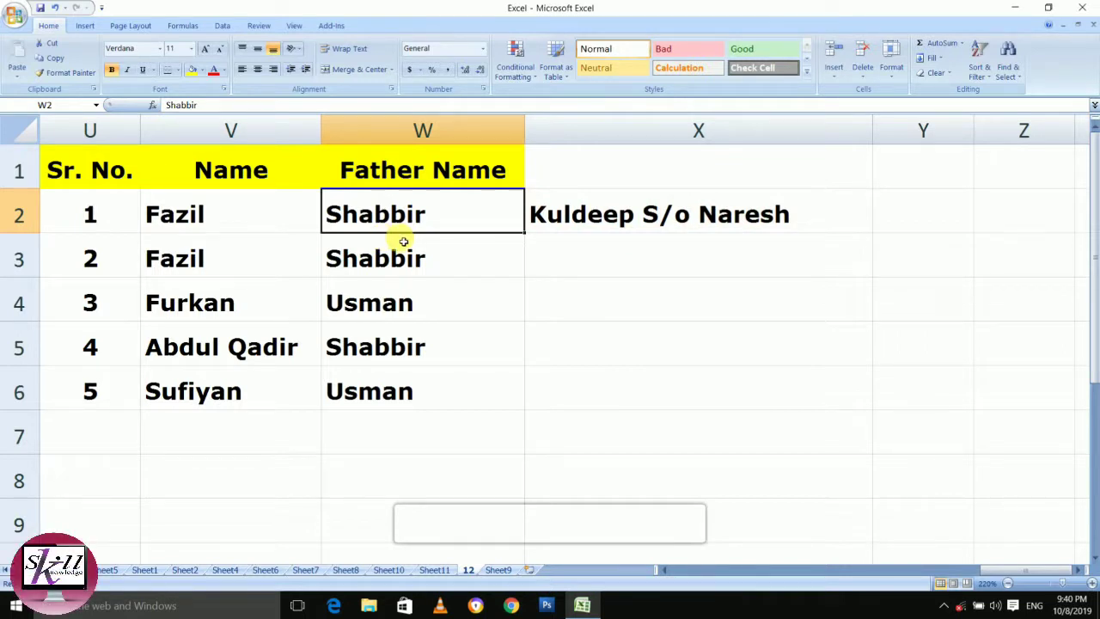
key("Right")
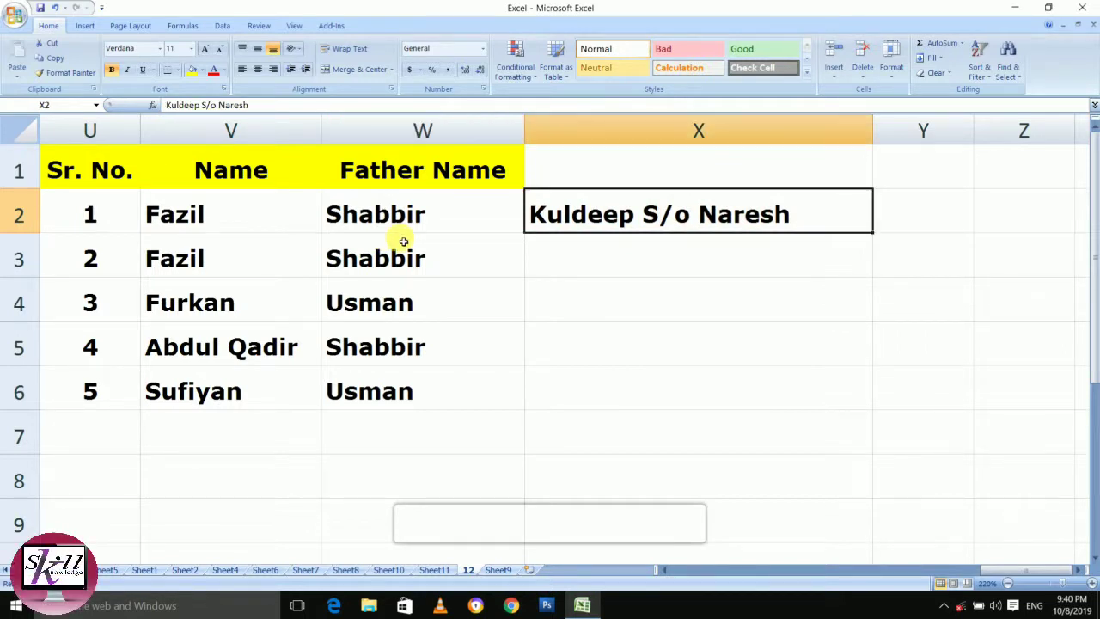
key("Delete")
Highlight the father name entries in W2:W6, ending on the empty cell X2.
key("Left")
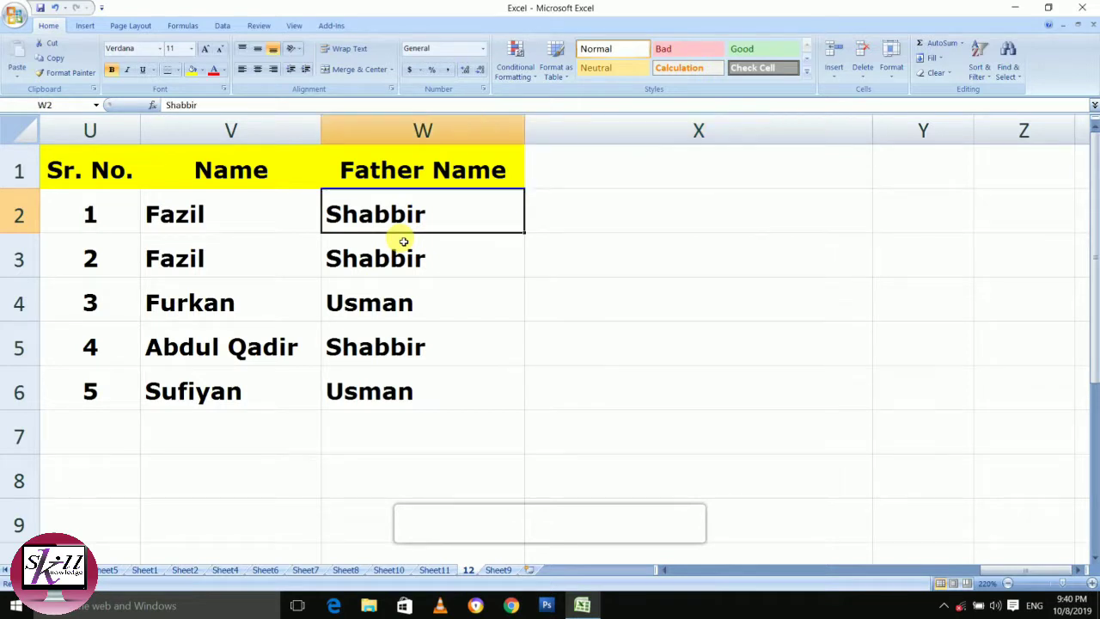
key("shift+Down")
key("shift+Down")
key("shift+Down")
key("shift+Down")
key("shift+Down")
key("shift+Up")
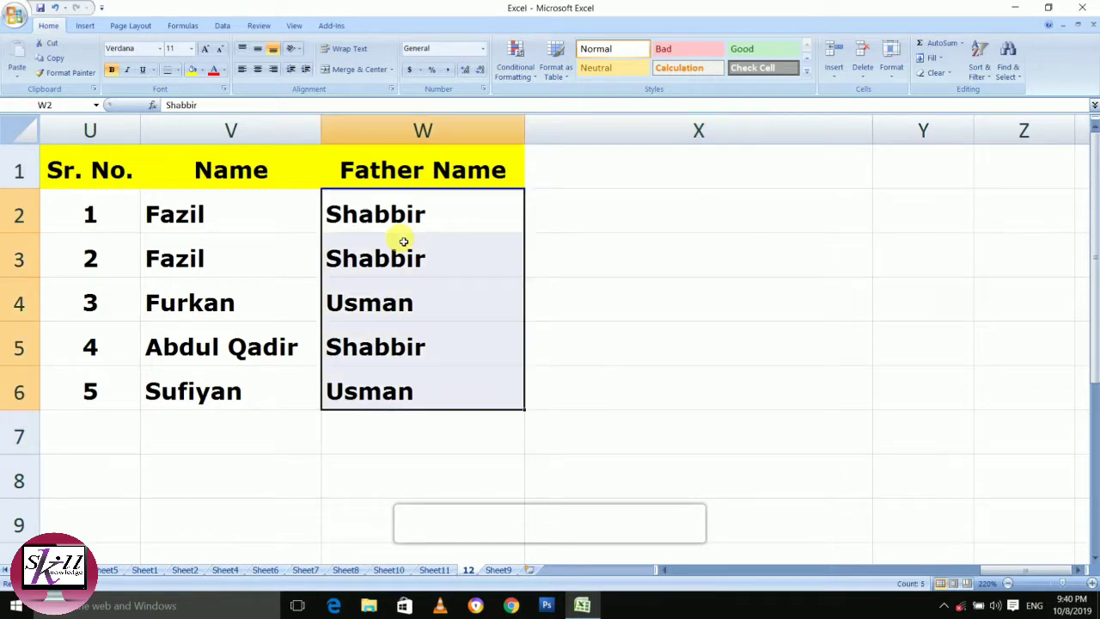
key("Right")
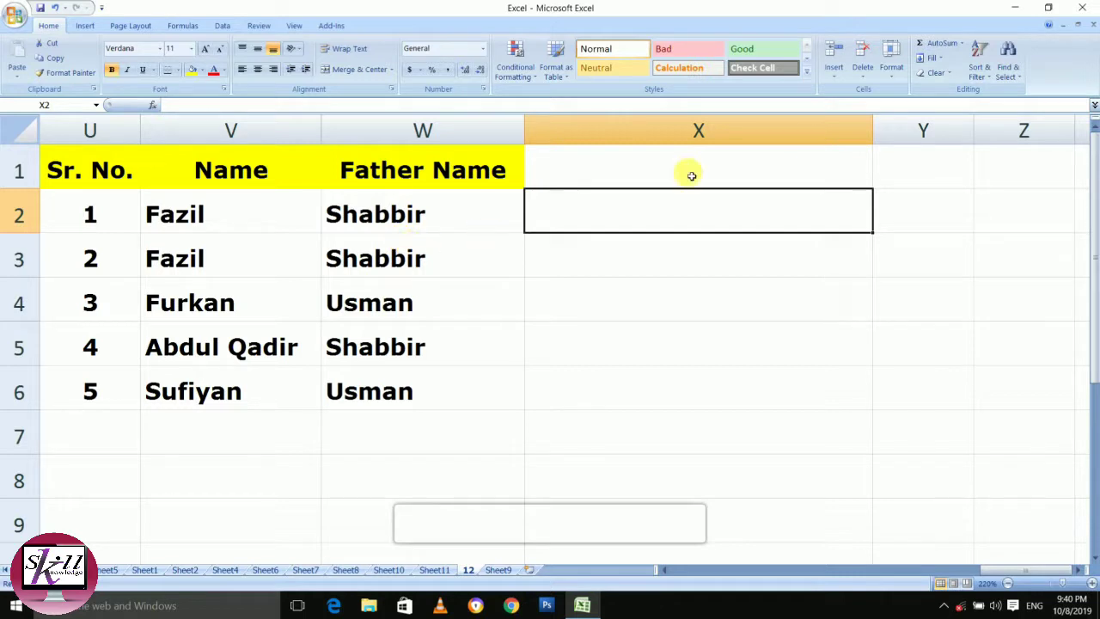
Minimize the Excel workbook and refresh the Windows desktop.
left_click(1015, 8)
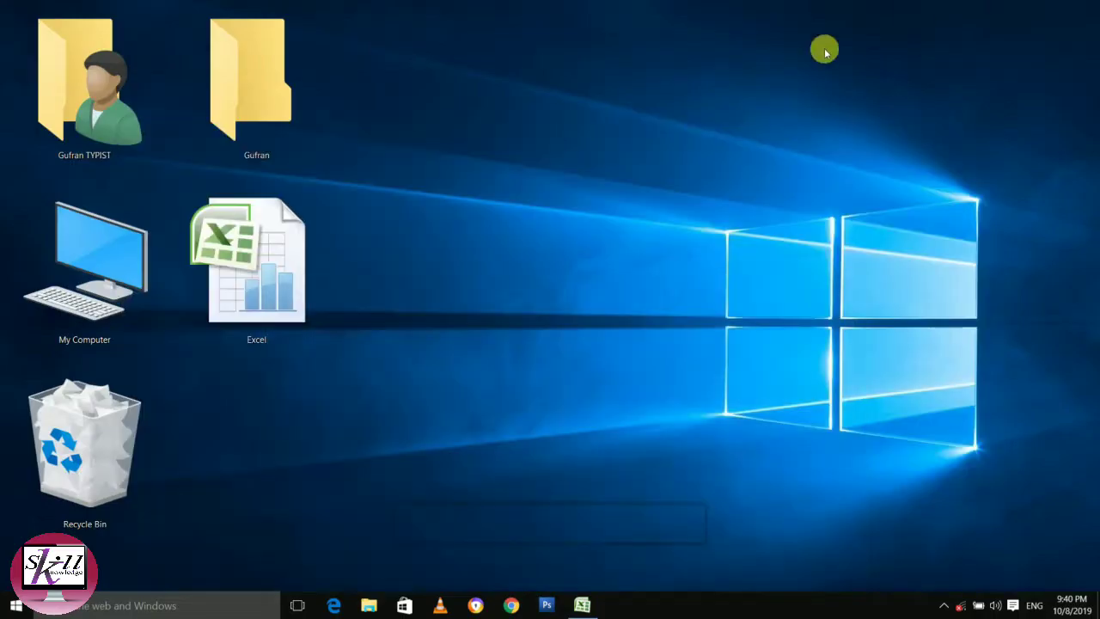
right_click(464, 121)
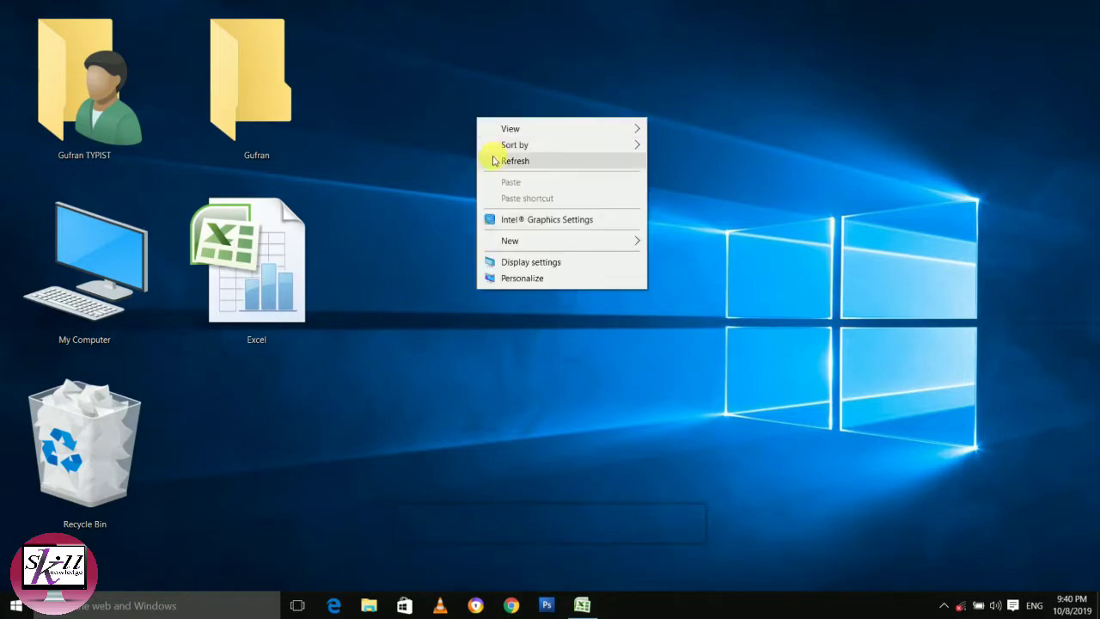
left_click(494, 161)
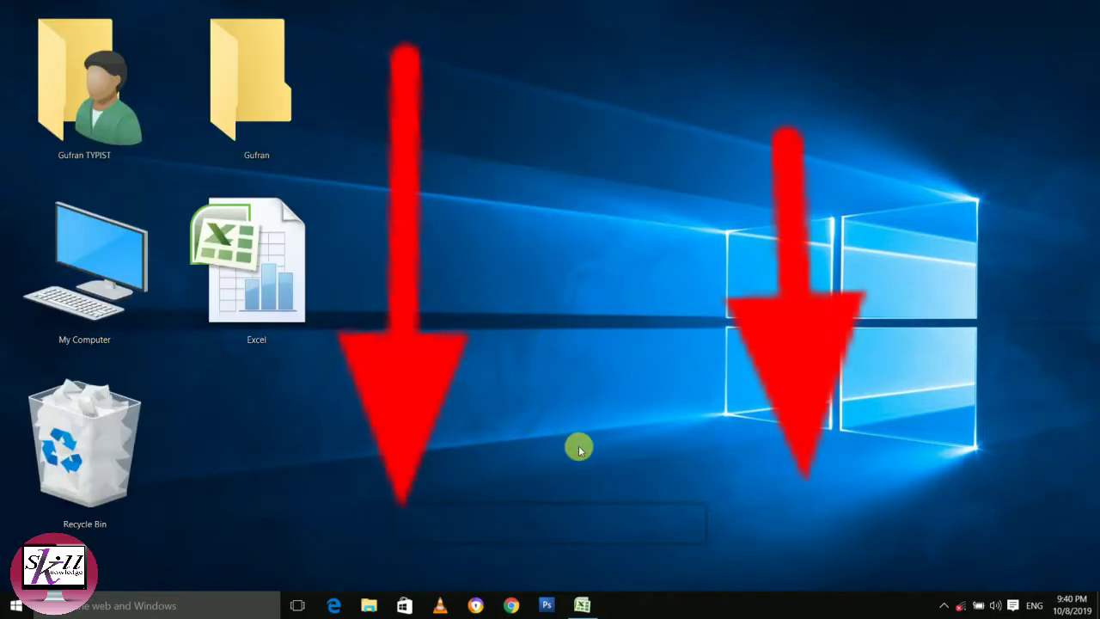